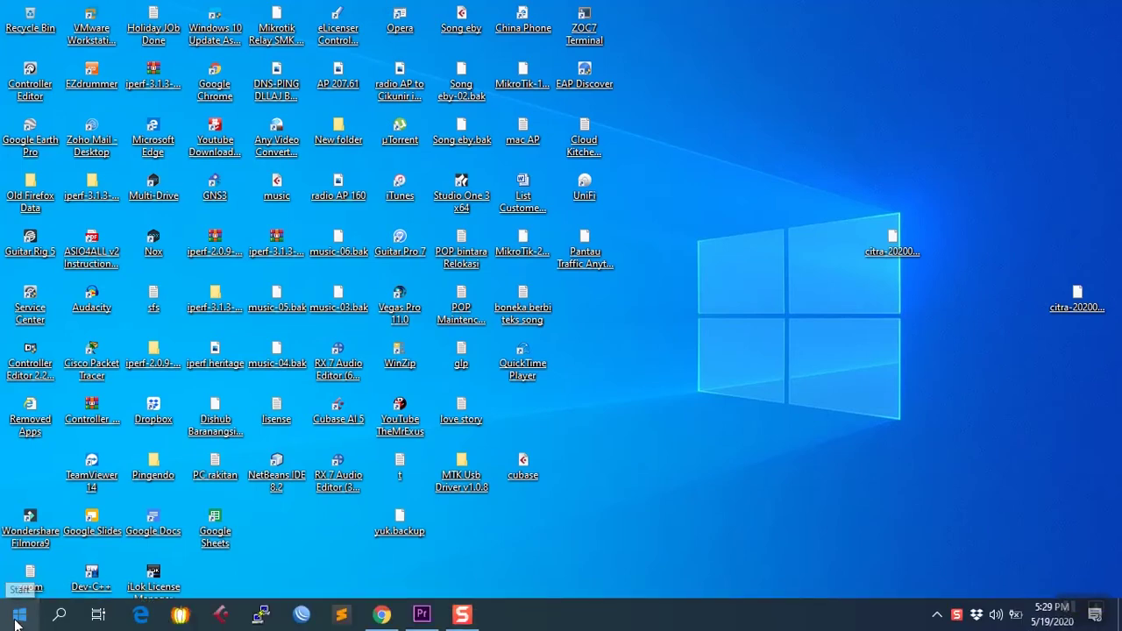
Step: Launch Adobe Audition CC 2018 and open its Audio Hardware preferences
{"action": "left_click", "coordinate": [17, 620]}
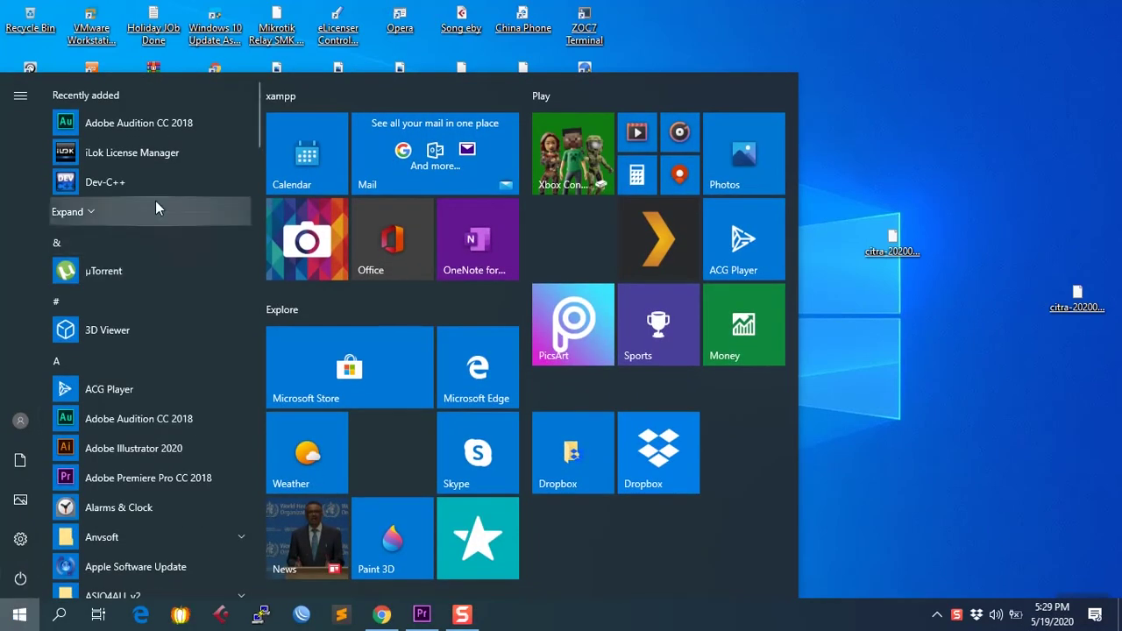
{"action": "left_click", "coordinate": [159, 124]}
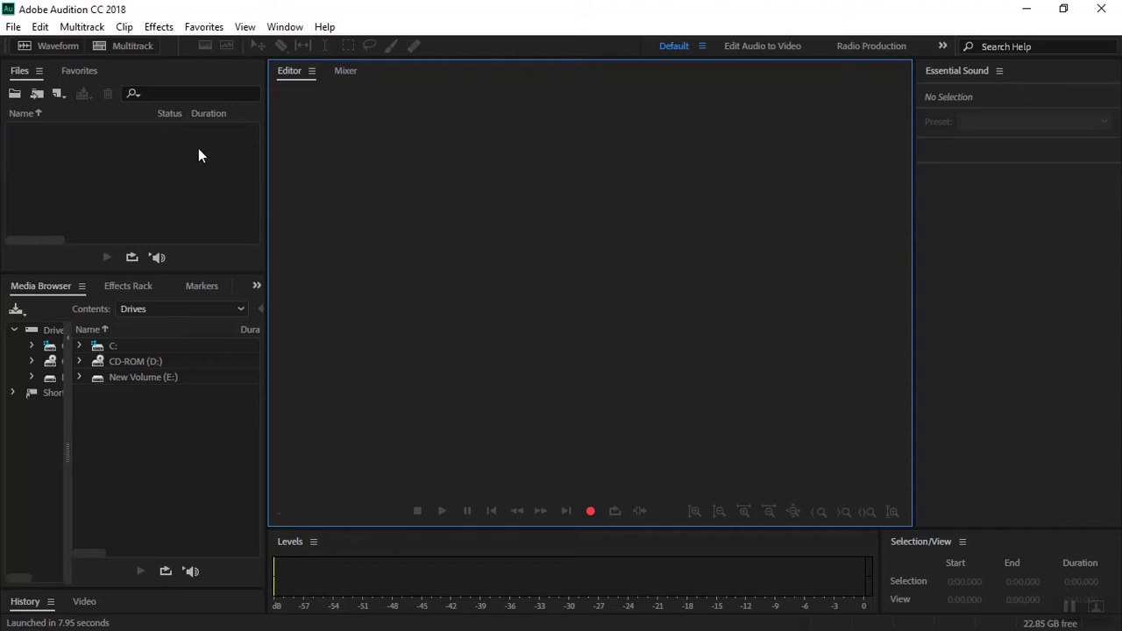
{"action": "left_click", "coordinate": [40, 26]}
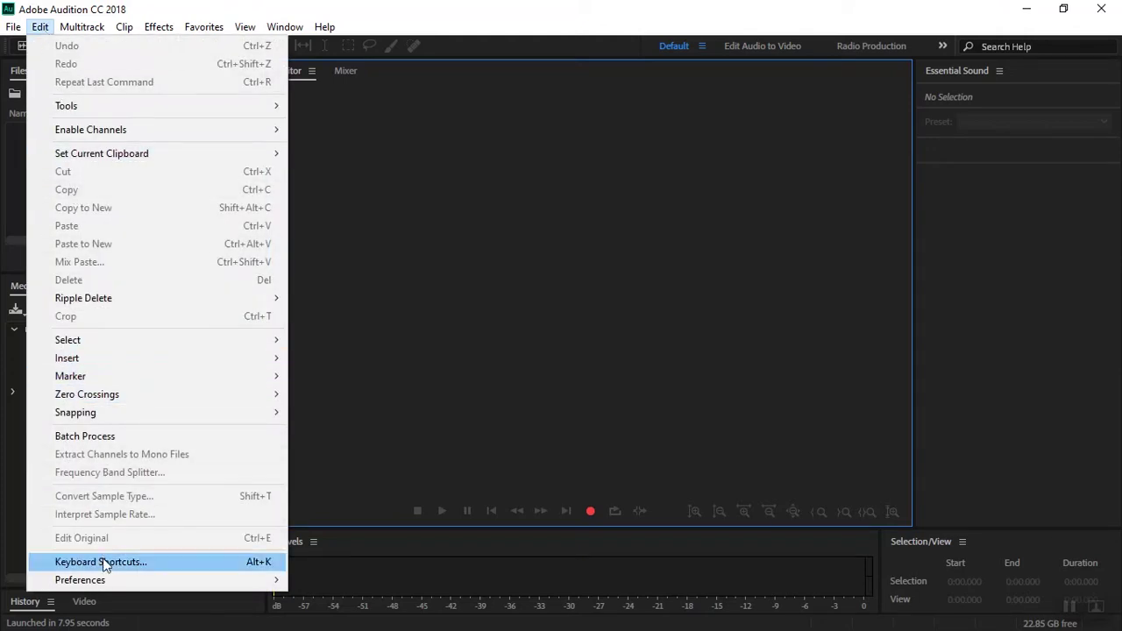
{"action": "mouse_move", "coordinate": [108, 583]}
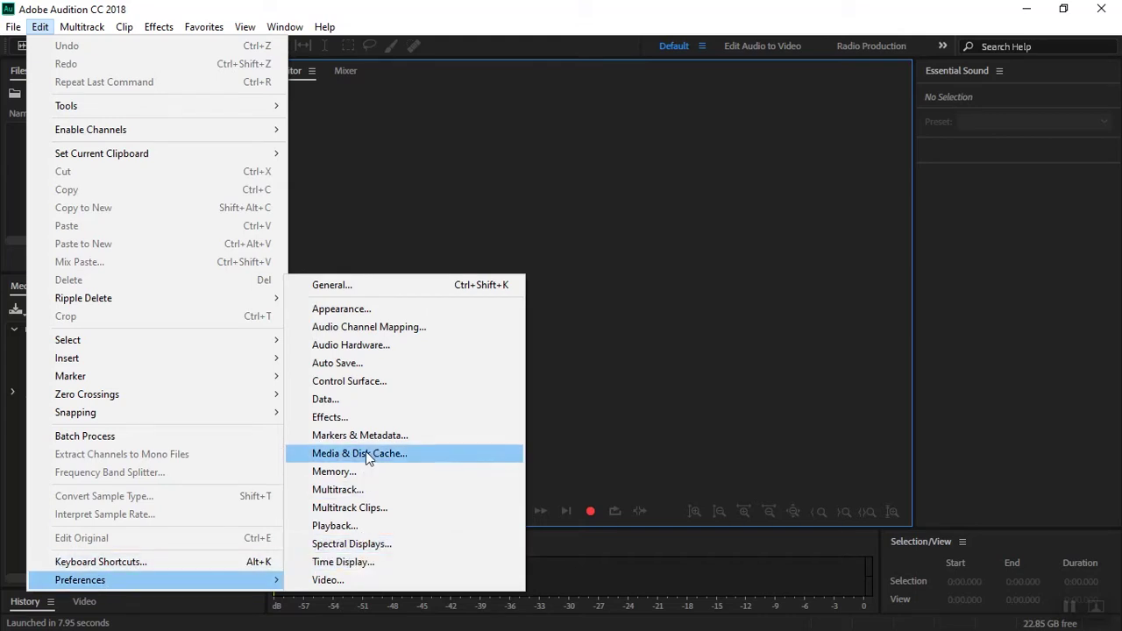
{"action": "left_click", "coordinate": [370, 347]}
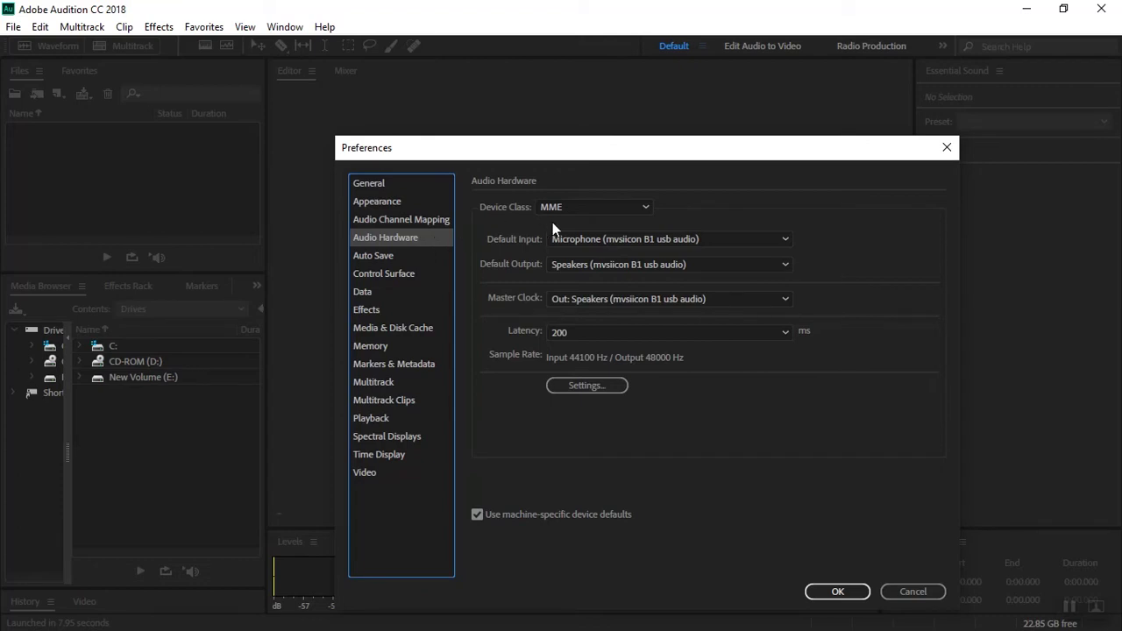
Step: Set the device class to MME and the default input to Microphone (mvsiicon B1 usb audio), and apply the preferences
{"action": "left_click", "coordinate": [585, 211]}
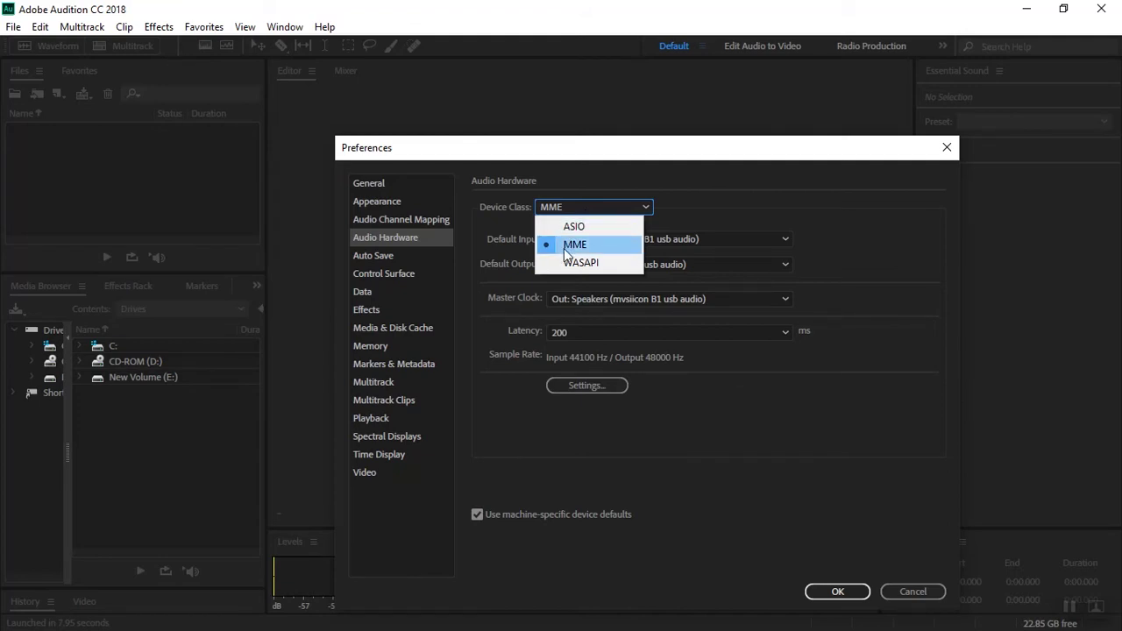
{"action": "left_click", "coordinate": [564, 248]}
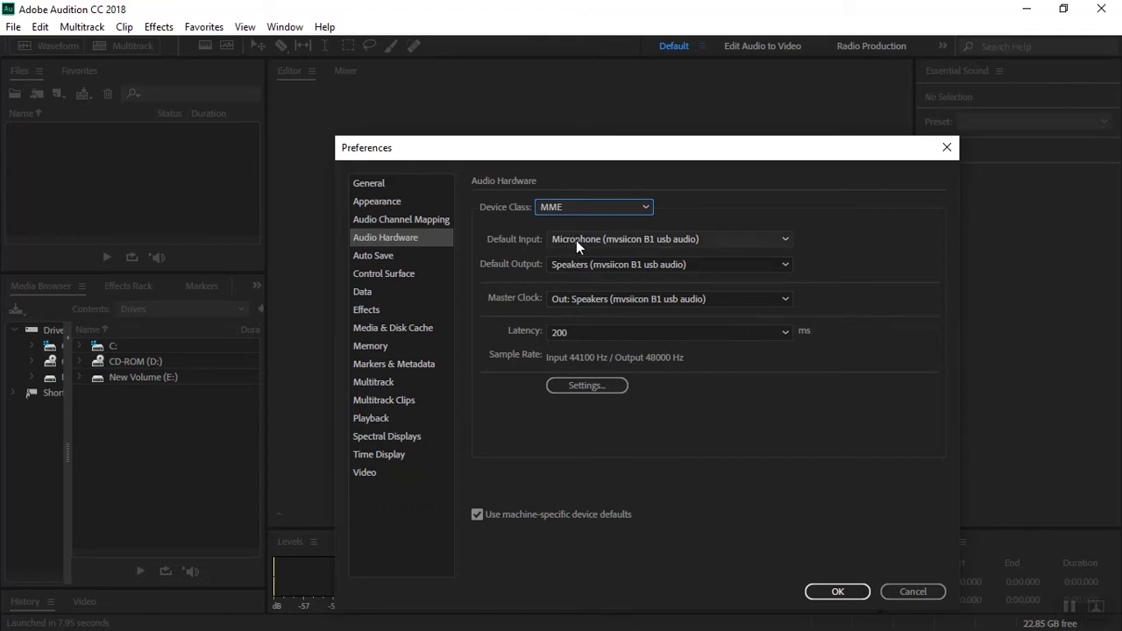
{"action": "left_click", "coordinate": [576, 240]}
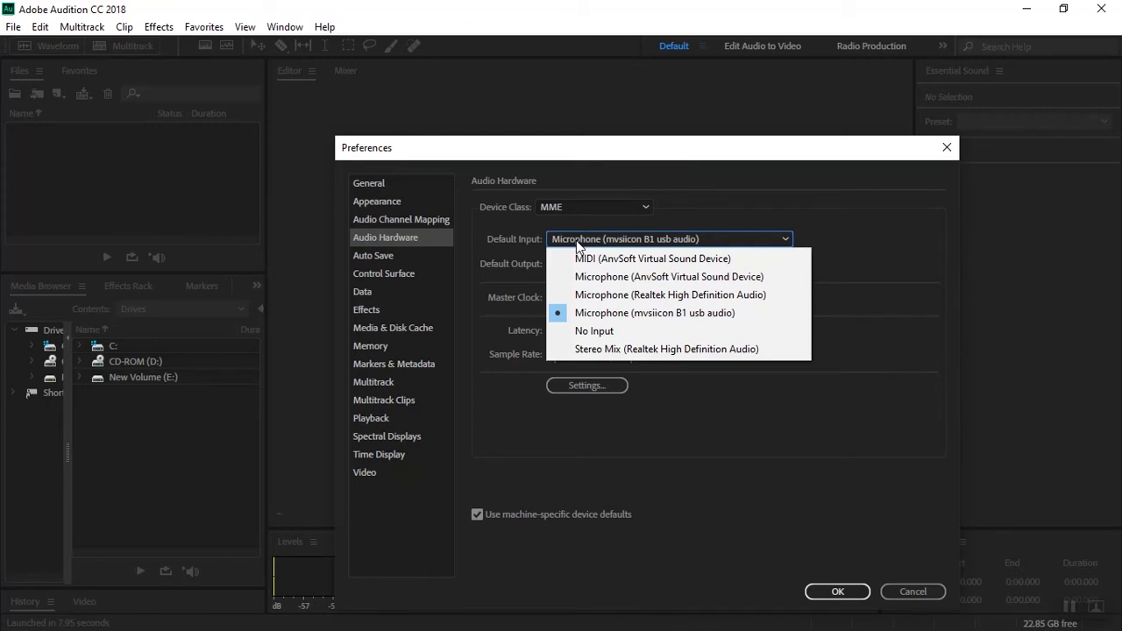
{"action": "left_click", "coordinate": [589, 314]}
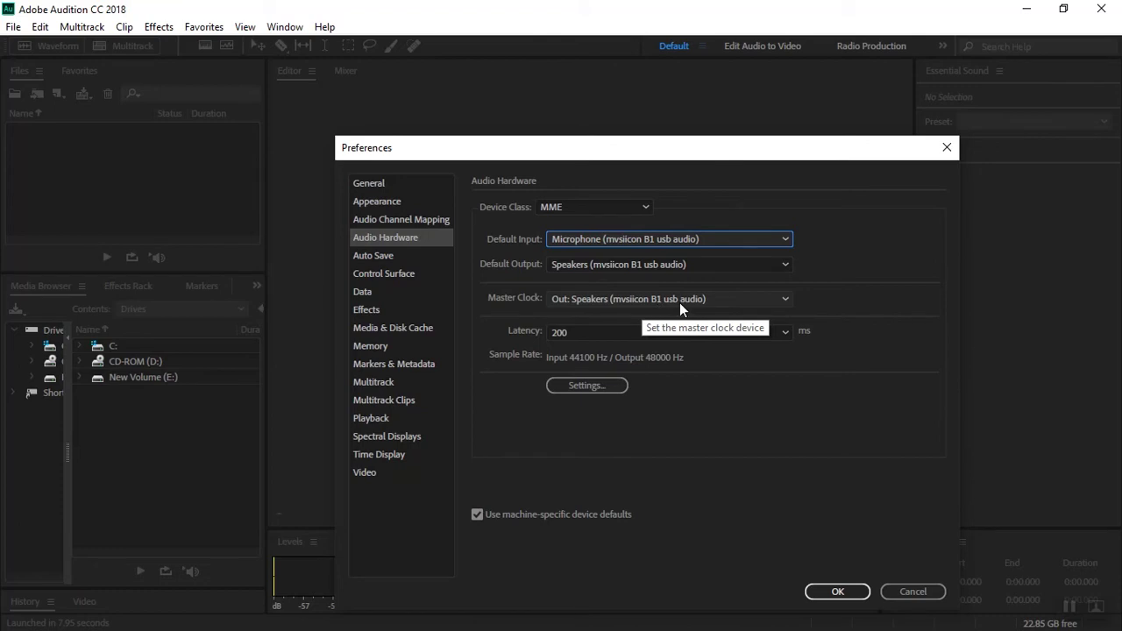
{"action": "left_click", "coordinate": [838, 592]}
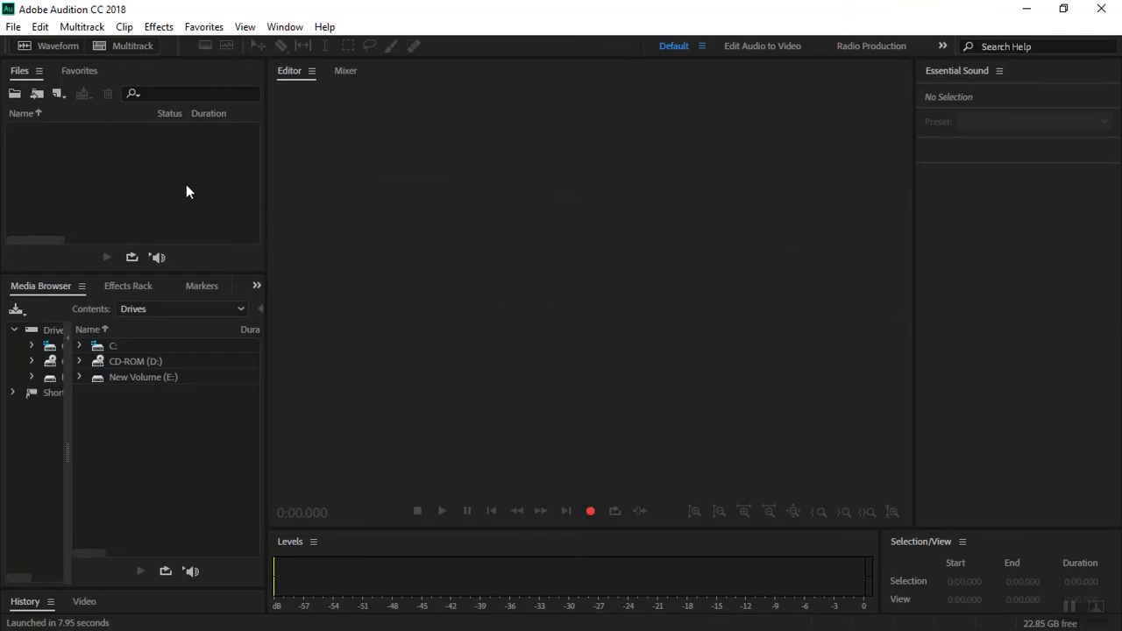
Step: Start a new multitrack session and name it vokal
{"action": "left_click", "coordinate": [132, 46]}
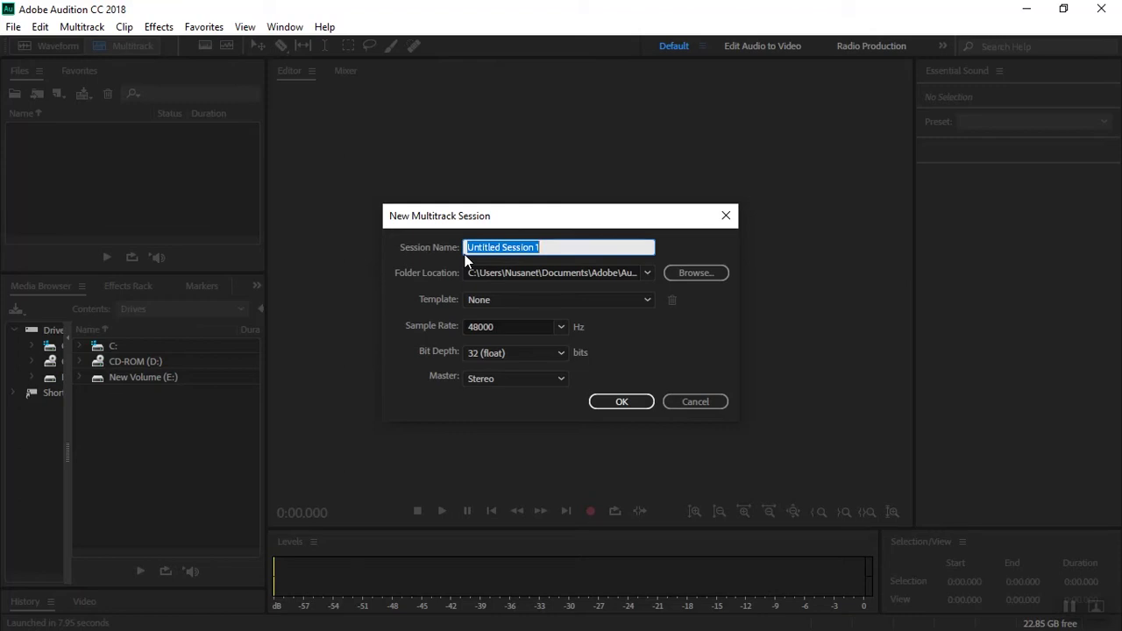
{"action": "type", "text": "suara m"}
{"action": "key", "text": "BackSpace"}
{"action": "key", "text": "BackSpace"}
{"action": "key", "text": "BackSpace"}
{"action": "key", "text": "BackSpace"}
{"action": "key", "text": "BackSpace"}
{"action": "key", "text": "BackSpace"}
{"action": "key", "text": "BackSpace"}
{"action": "type", "text": "vokal"}
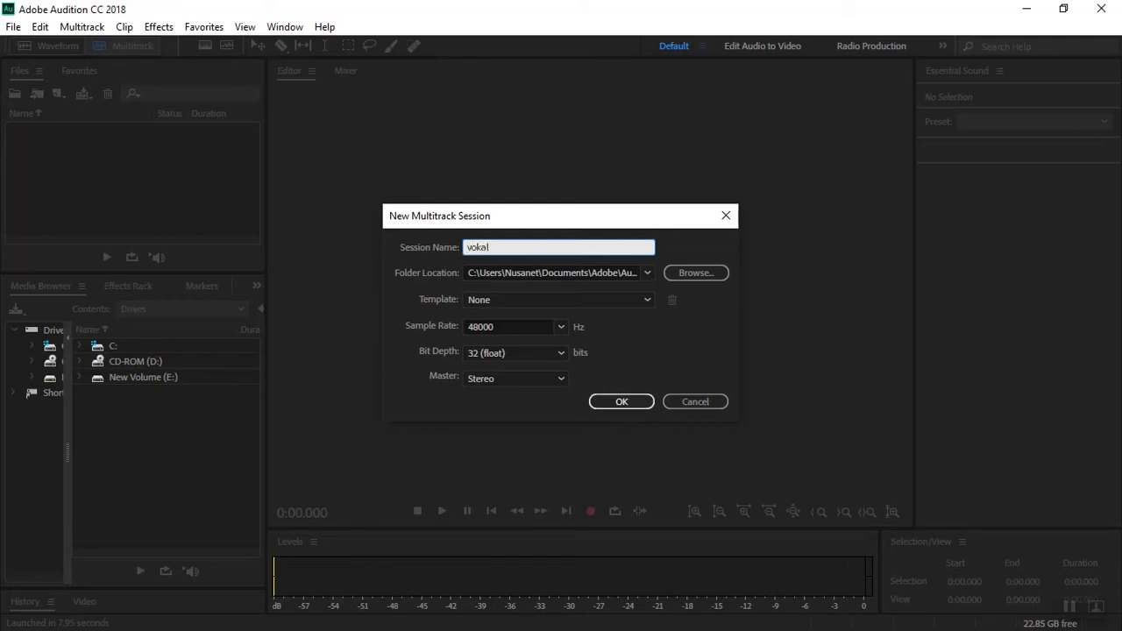
Step: Keep the session template at None, set the master to Stereo, and create the session
{"action": "left_click", "coordinate": [520, 303]}
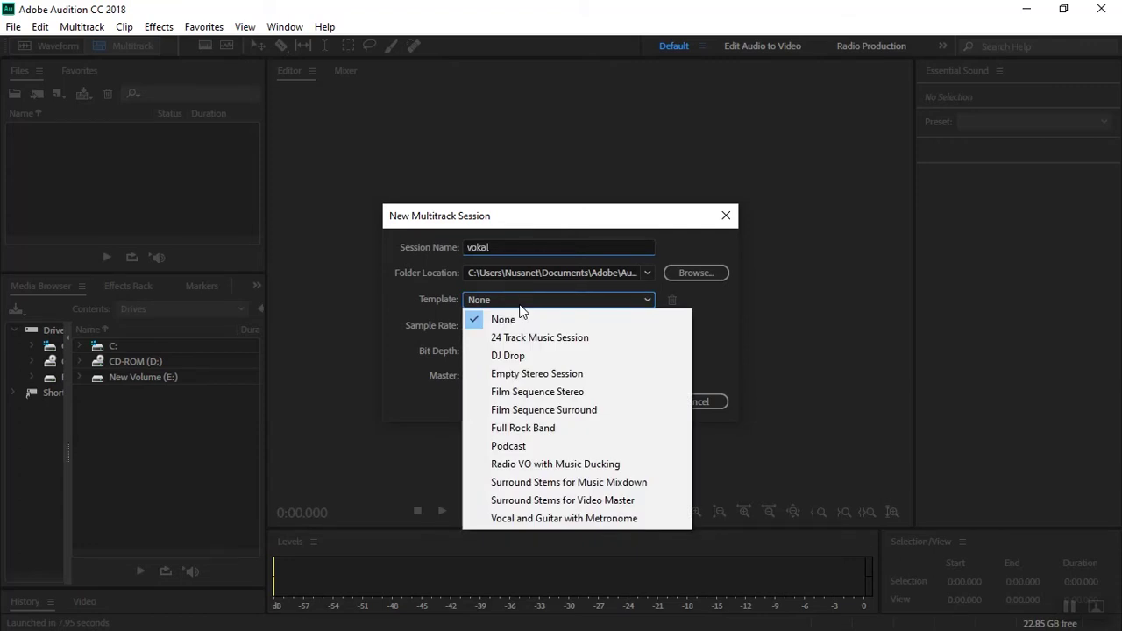
{"action": "left_click", "coordinate": [519, 304]}
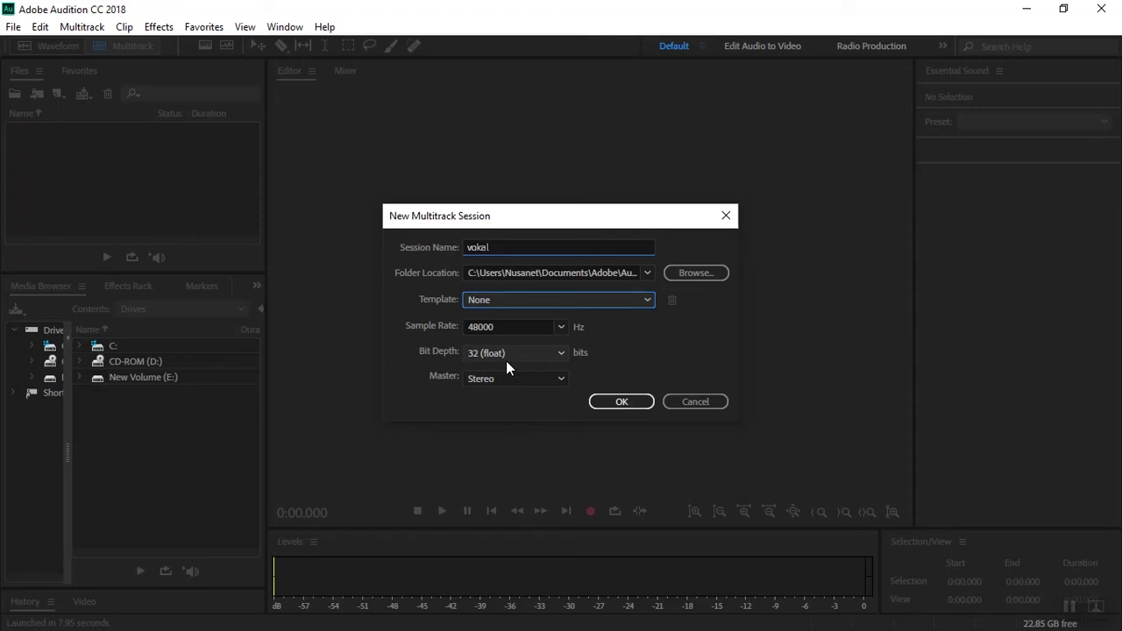
{"action": "left_click", "coordinate": [478, 384]}
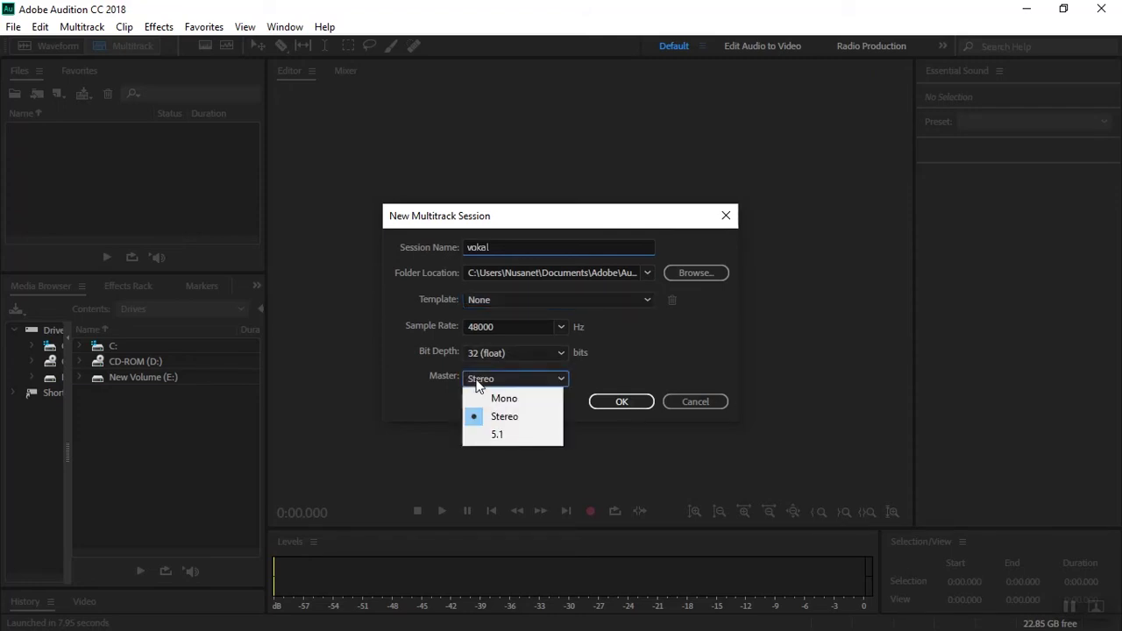
{"action": "left_click", "coordinate": [488, 418]}
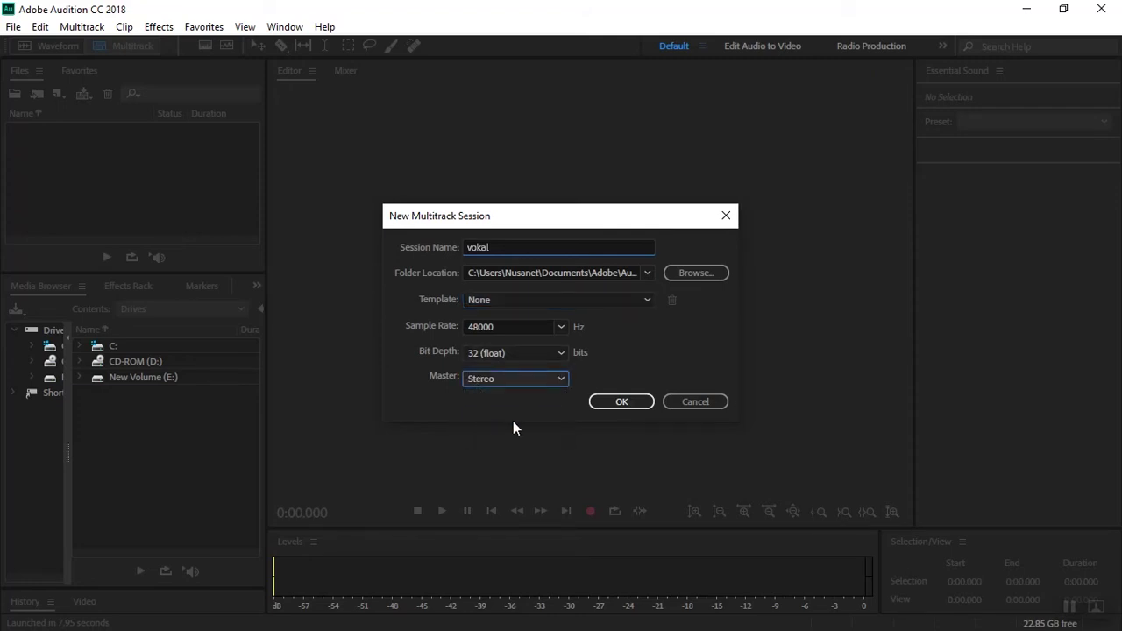
{"action": "left_click", "coordinate": [611, 406]}
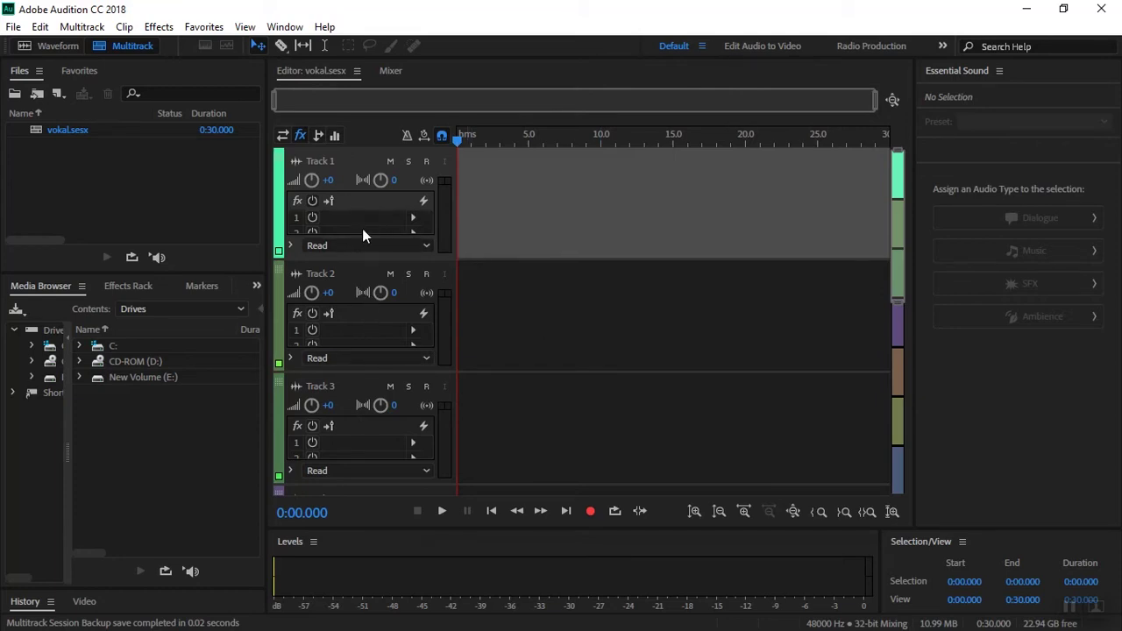
Step: Arm Track 1 for recording and record a take of about 54 seconds from the start of the timeline
{"action": "left_click", "coordinate": [390, 203]}
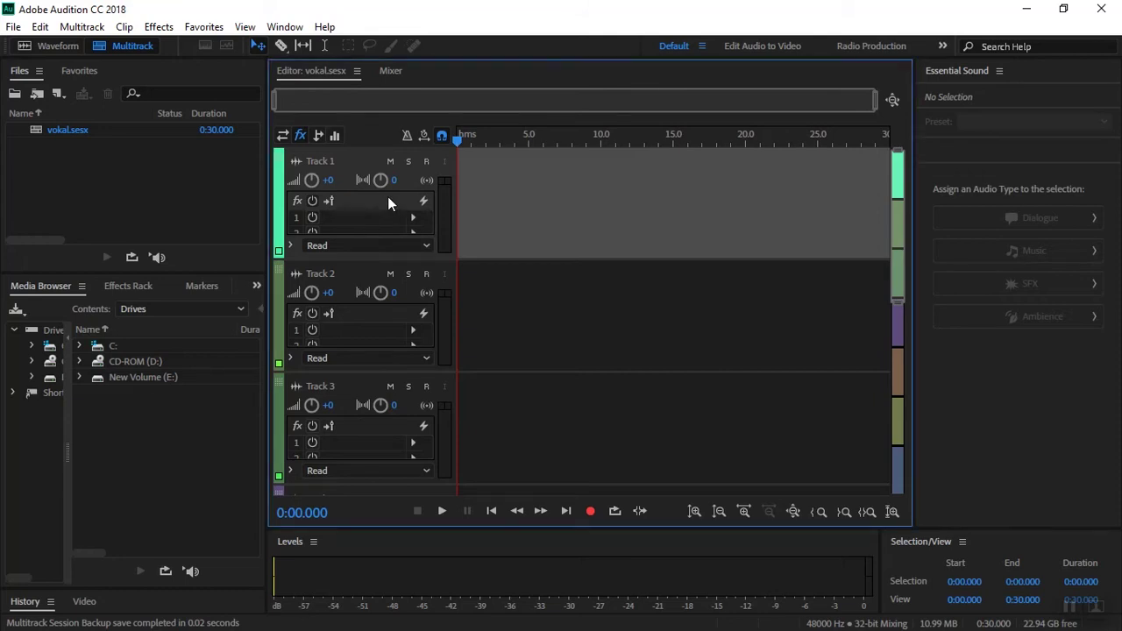
{"action": "left_click", "coordinate": [427, 163]}
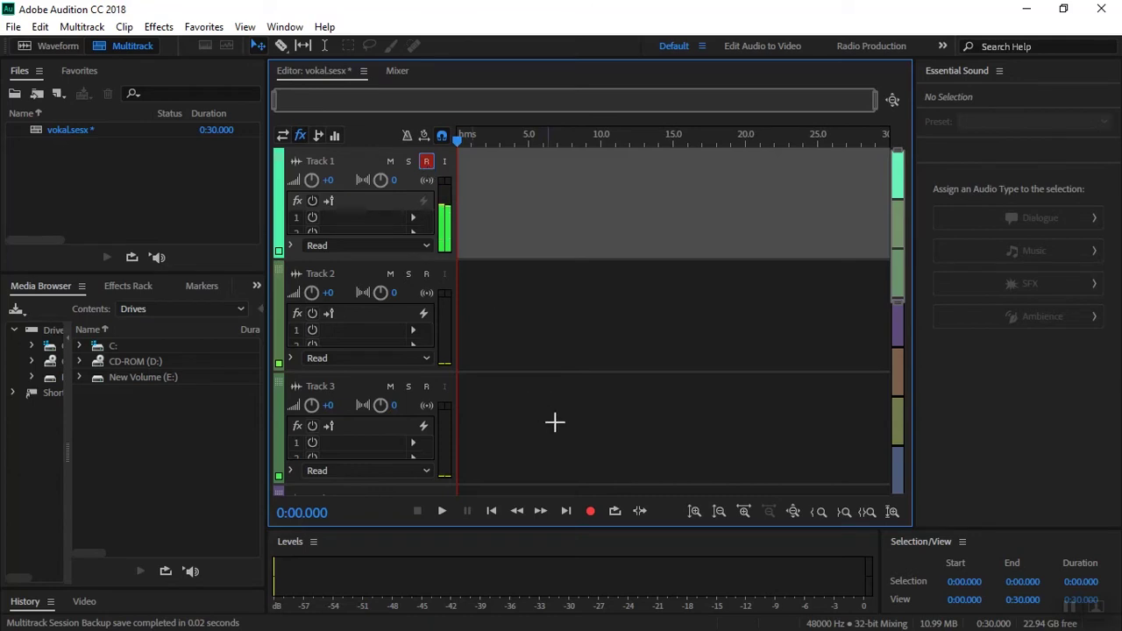
{"action": "left_click", "coordinate": [592, 512]}
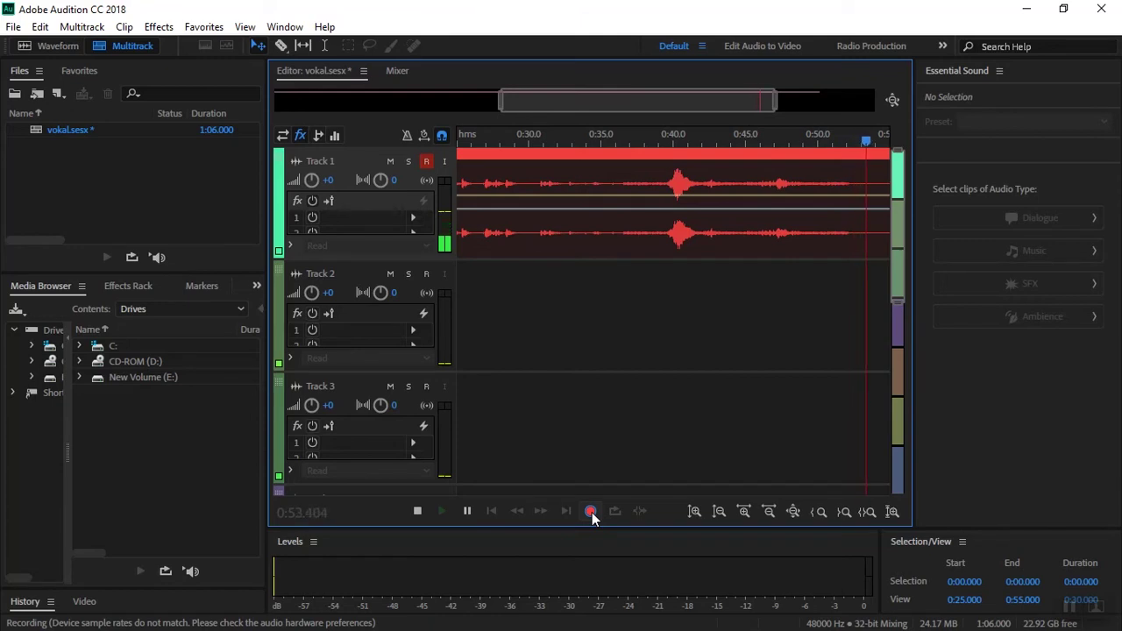
{"action": "left_click", "coordinate": [592, 515]}
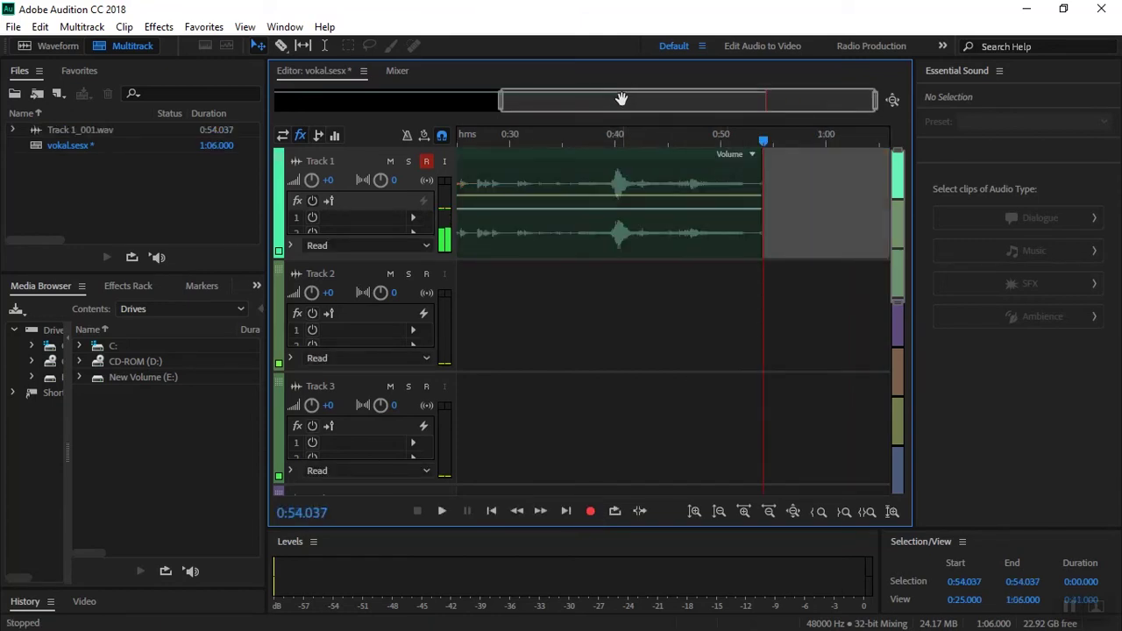
Step: Play back the Track 1 recording from its beginning, and place the playhead at about 0:40
{"action": "left_click_drag", "start_coordinate": [596, 107], "coordinate": [368, 107]}
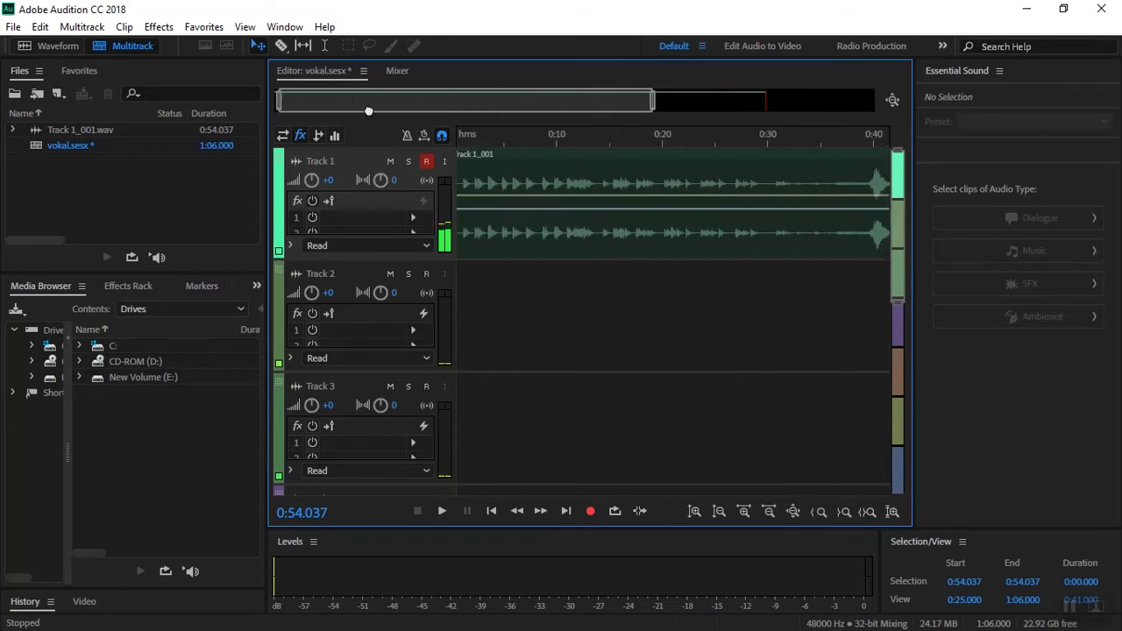
{"action": "left_click", "coordinate": [459, 138]}
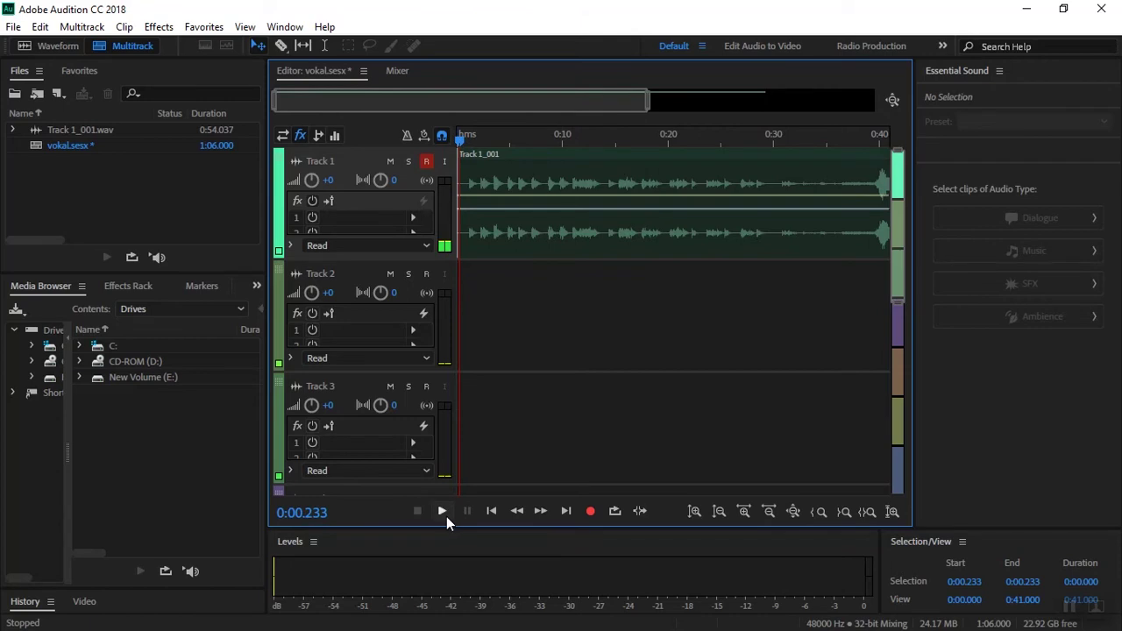
{"action": "left_click", "coordinate": [444, 510]}
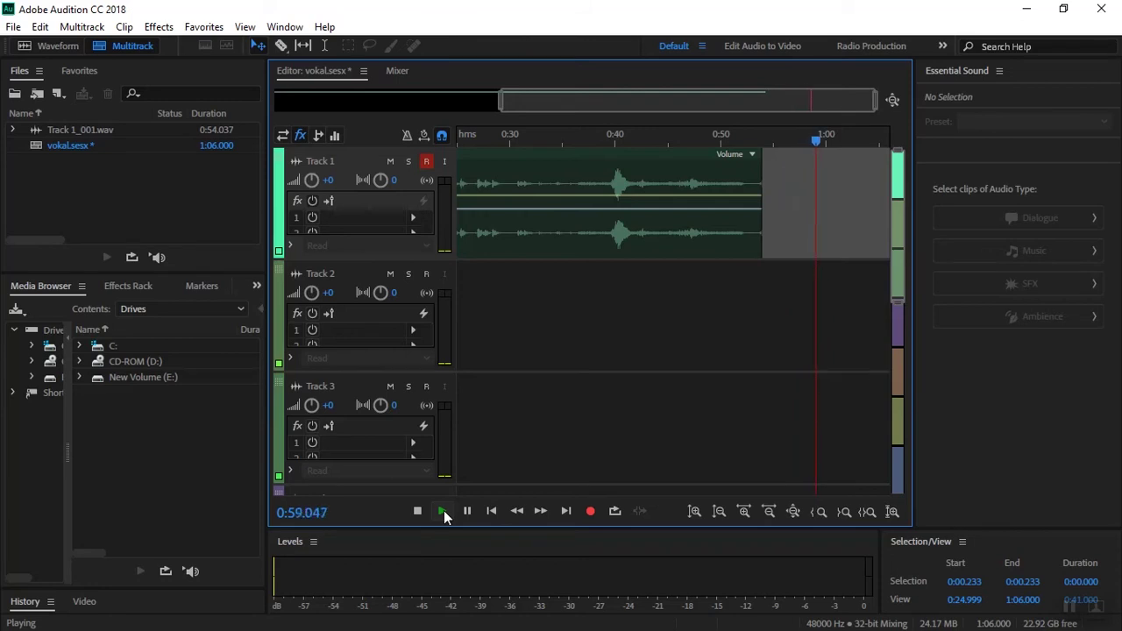
{"action": "left_click", "coordinate": [444, 510]}
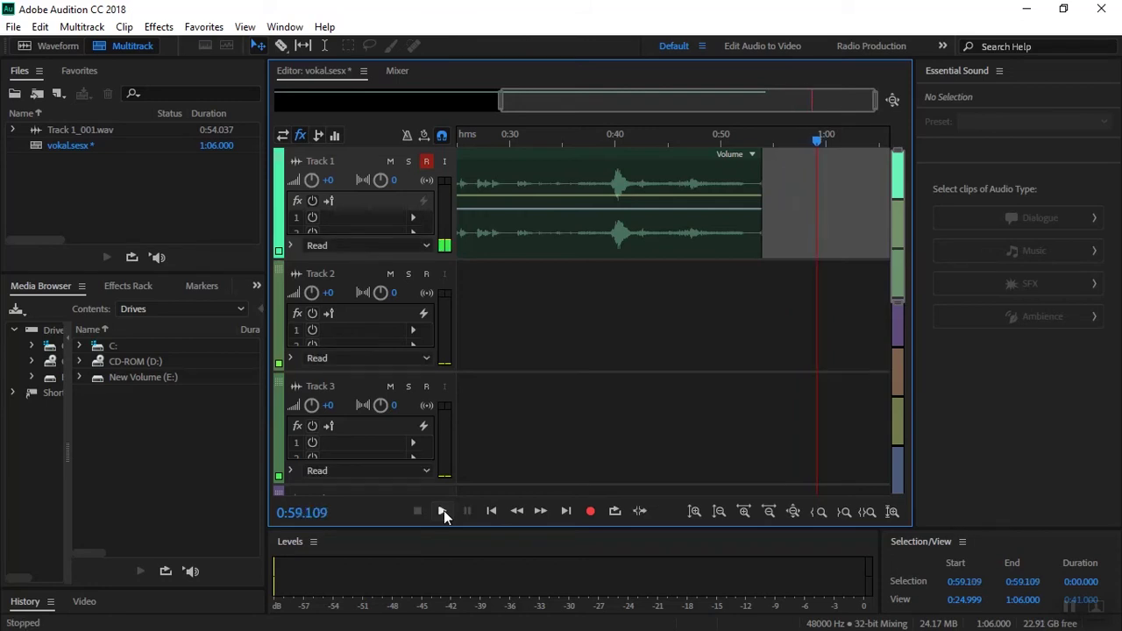
{"action": "left_click", "coordinate": [614, 140]}
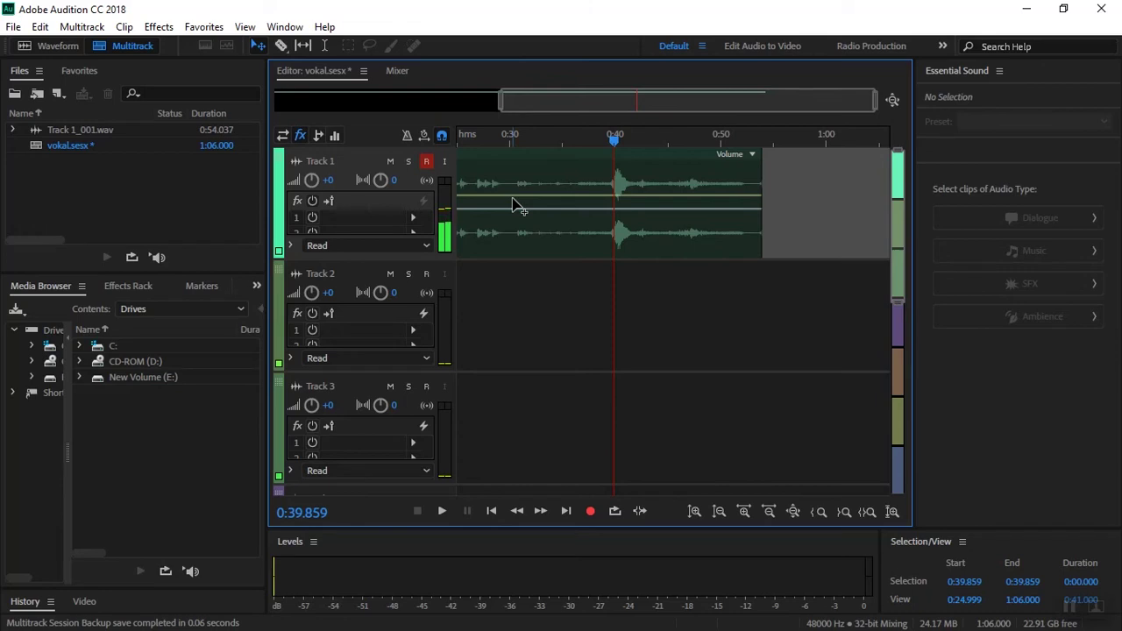
{"action": "left_click_drag", "start_coordinate": [587, 100], "coordinate": [355, 102]}
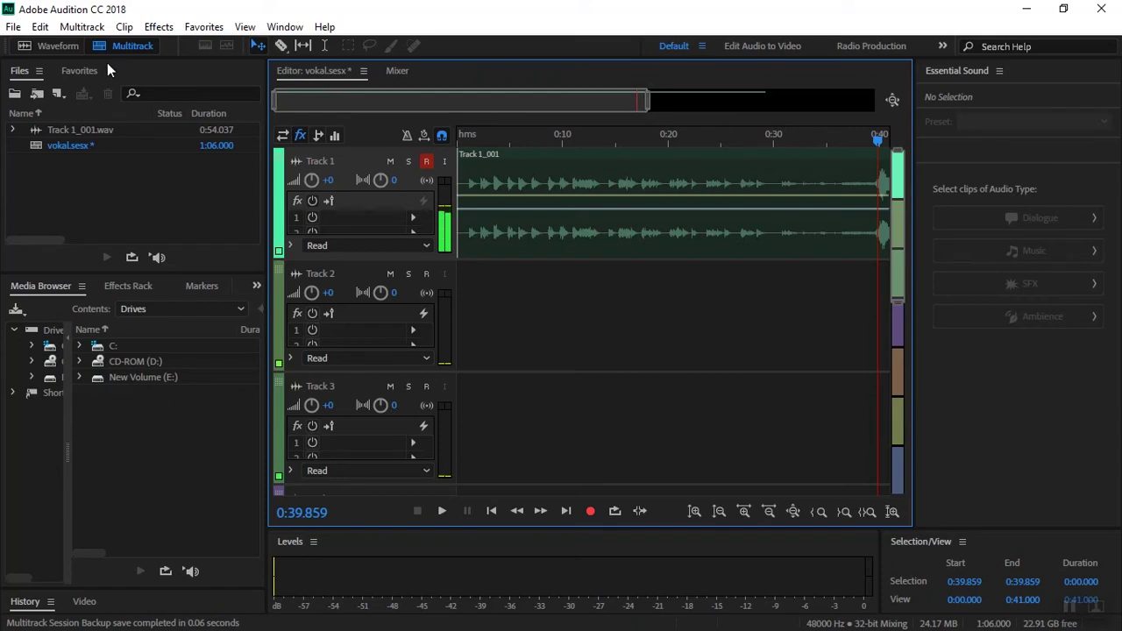
Step: Review the default input, default output and sample rate in the Audio Hardware preferences
{"action": "left_click", "coordinate": [42, 27]}
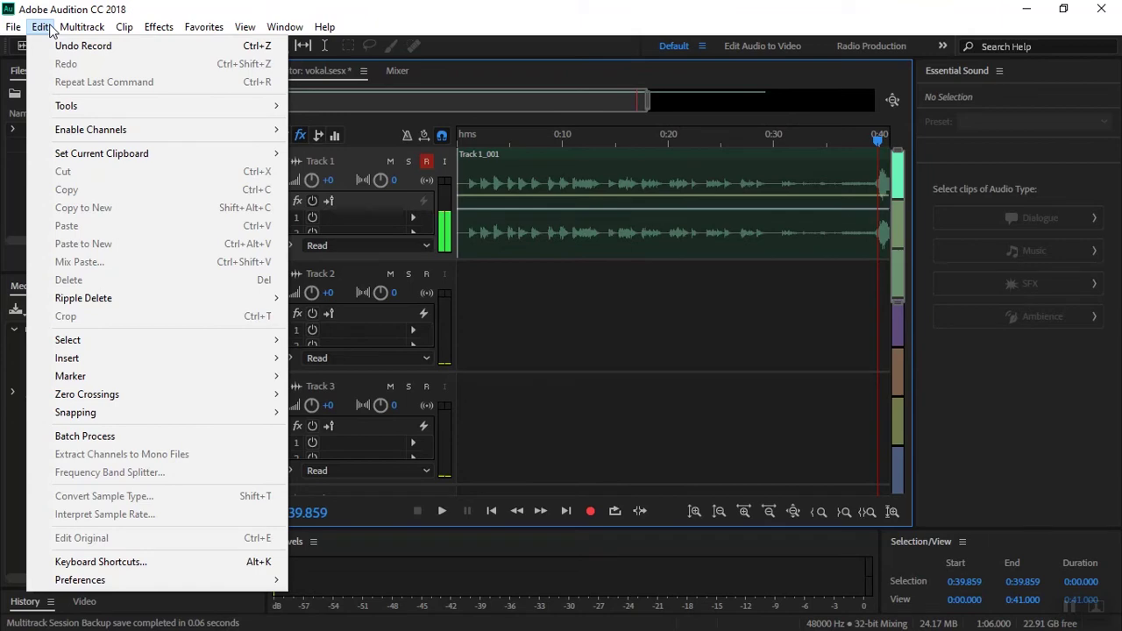
{"action": "mouse_move", "coordinate": [91, 586]}
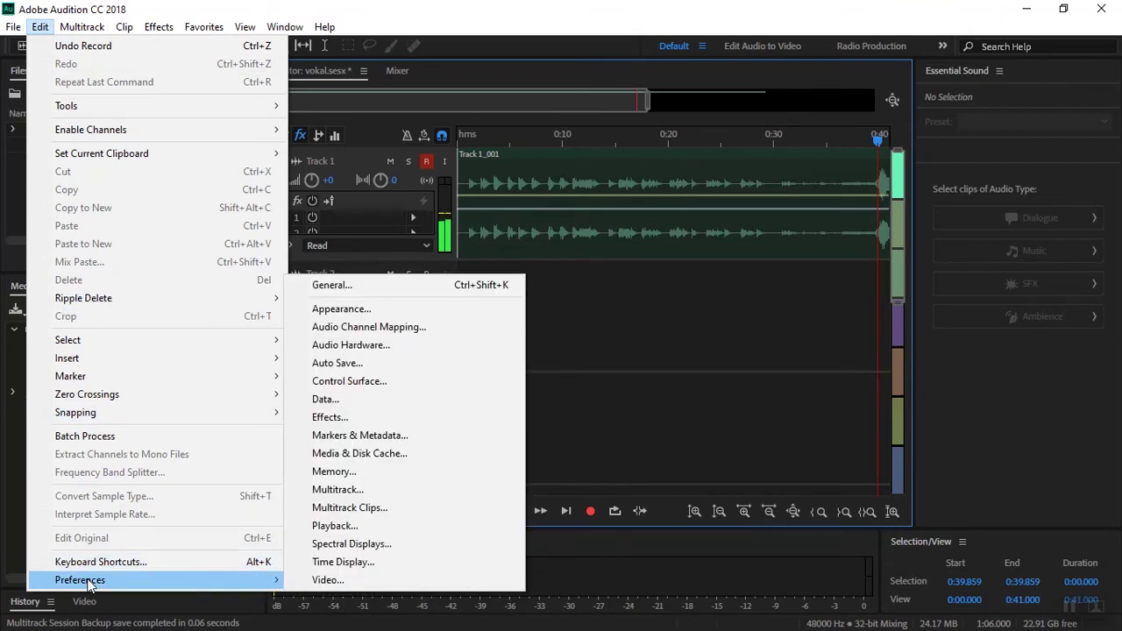
{"action": "left_click", "coordinate": [377, 347]}
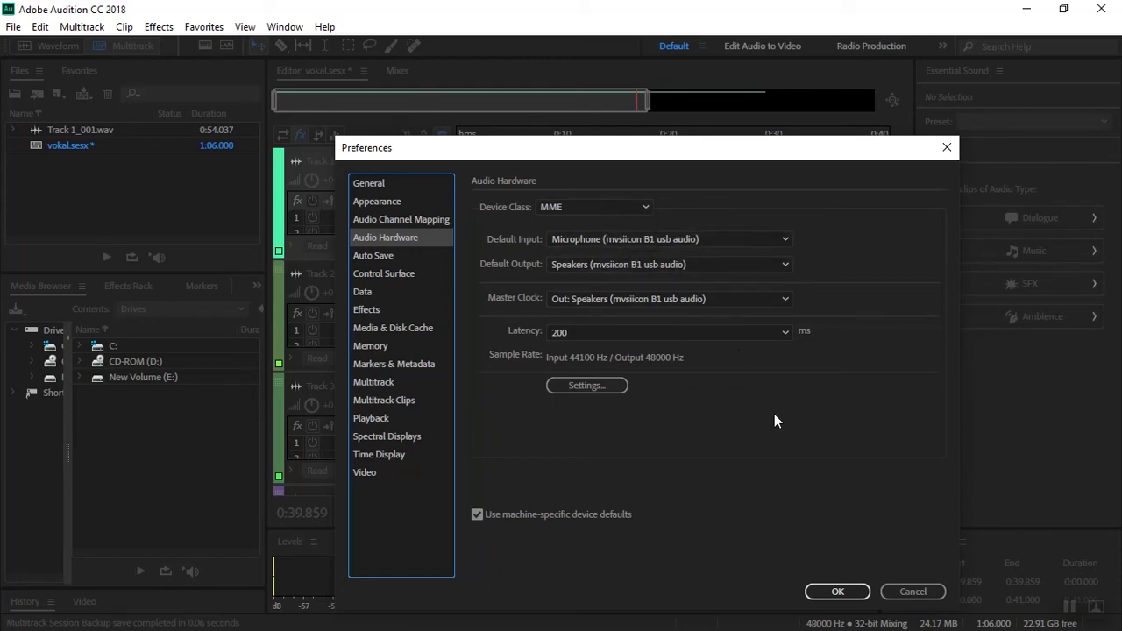
{"action": "left_click", "coordinate": [837, 592]}
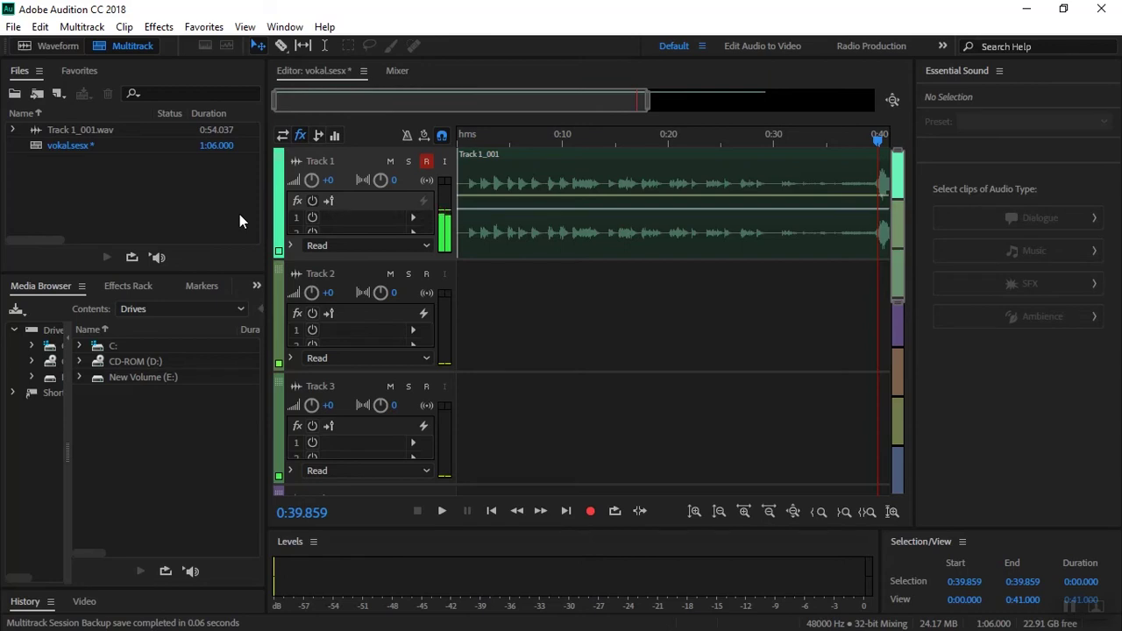
Step: Switch record arming from Track 1 to Track 2 and record a take of about 59 seconds from 0:39.859, muting Track 1 while recording
{"action": "left_click", "coordinate": [406, 299]}
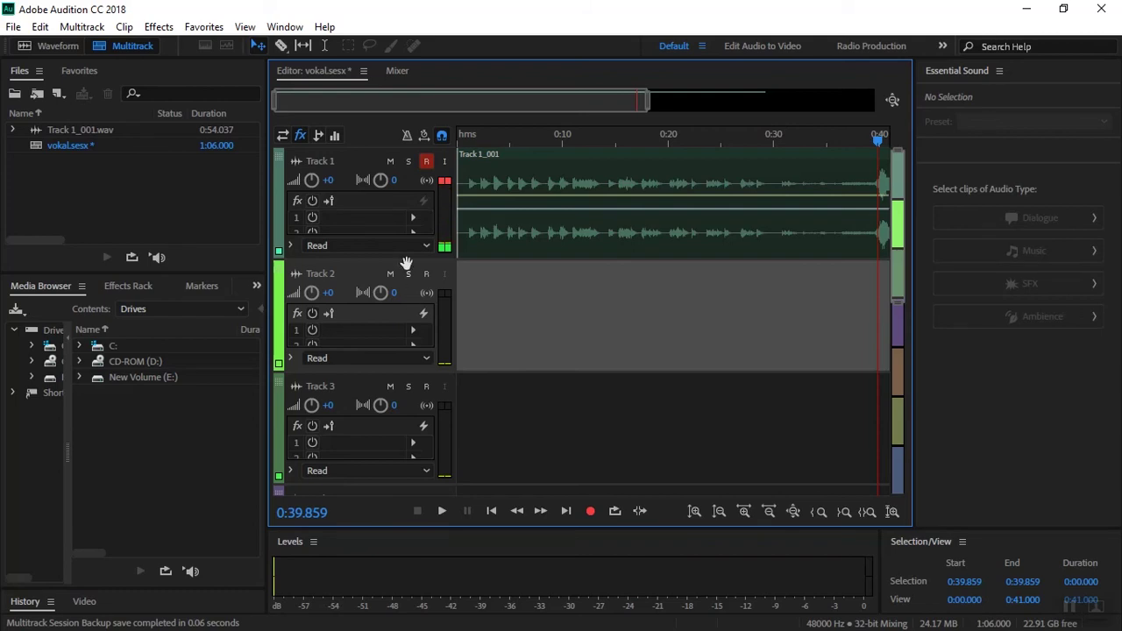
{"action": "left_click", "coordinate": [427, 165]}
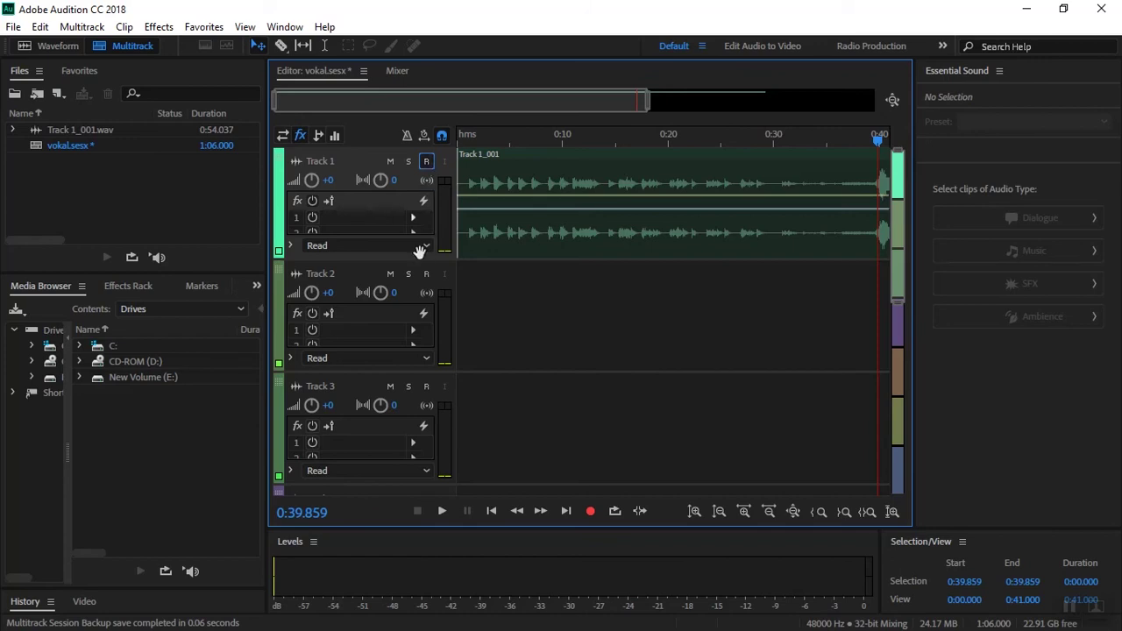
{"action": "left_click", "coordinate": [427, 279]}
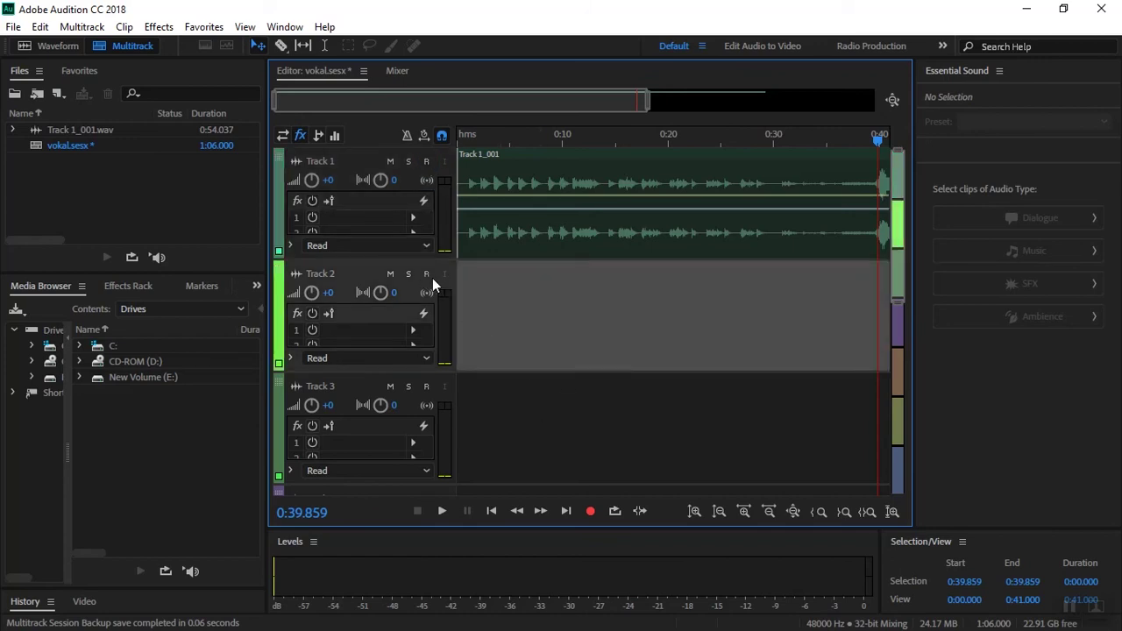
{"action": "left_click", "coordinate": [593, 518]}
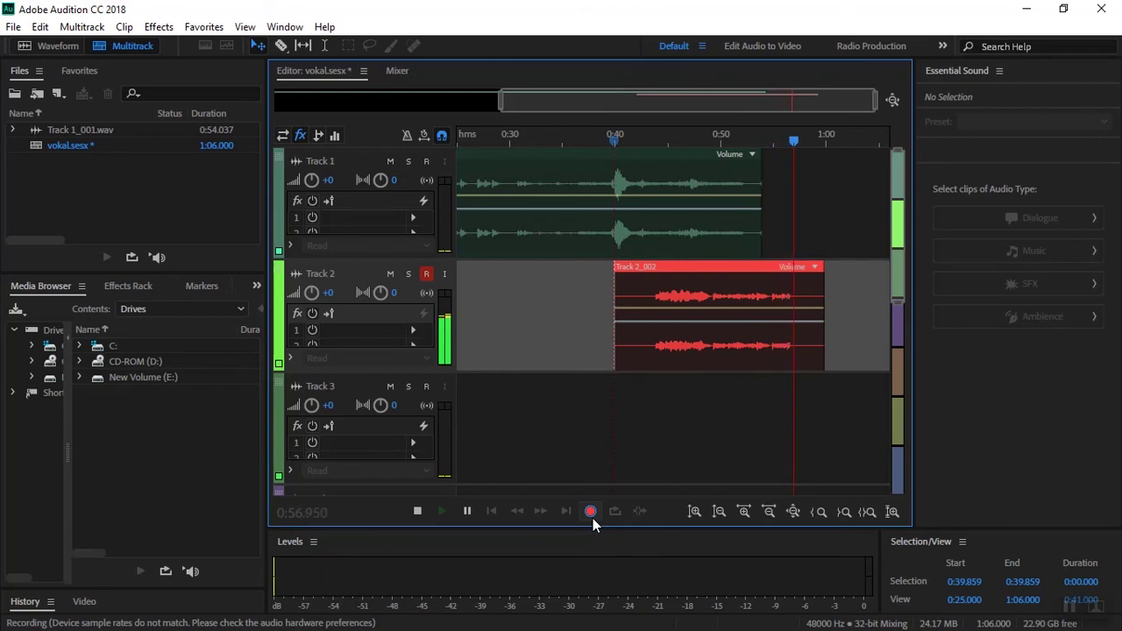
{"action": "left_click", "coordinate": [392, 162]}
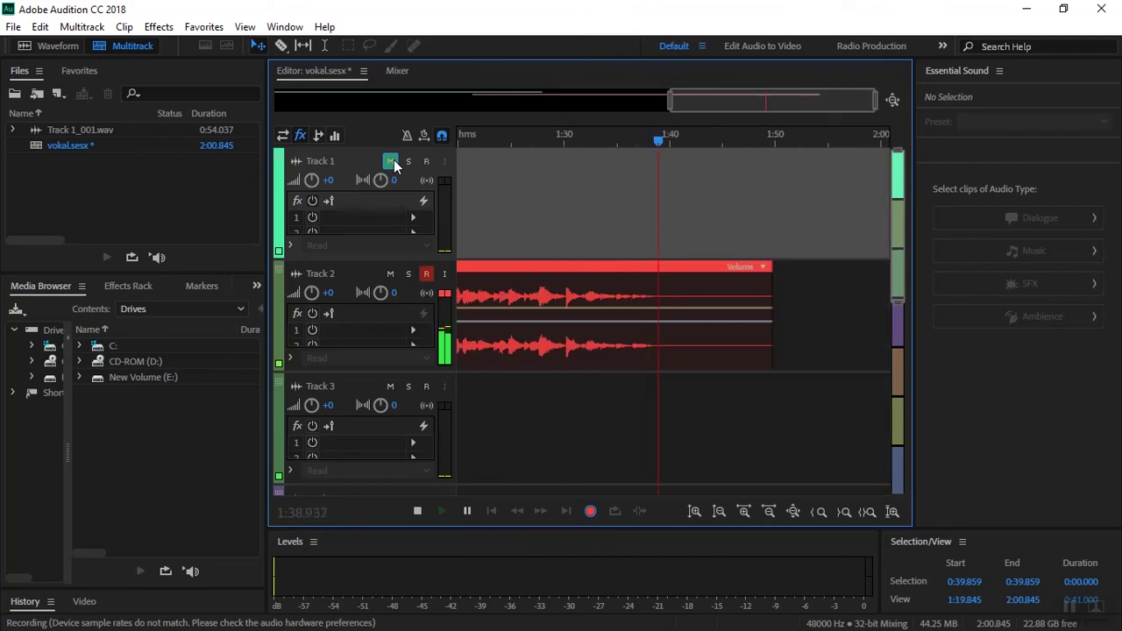
{"action": "key", "text": "space"}
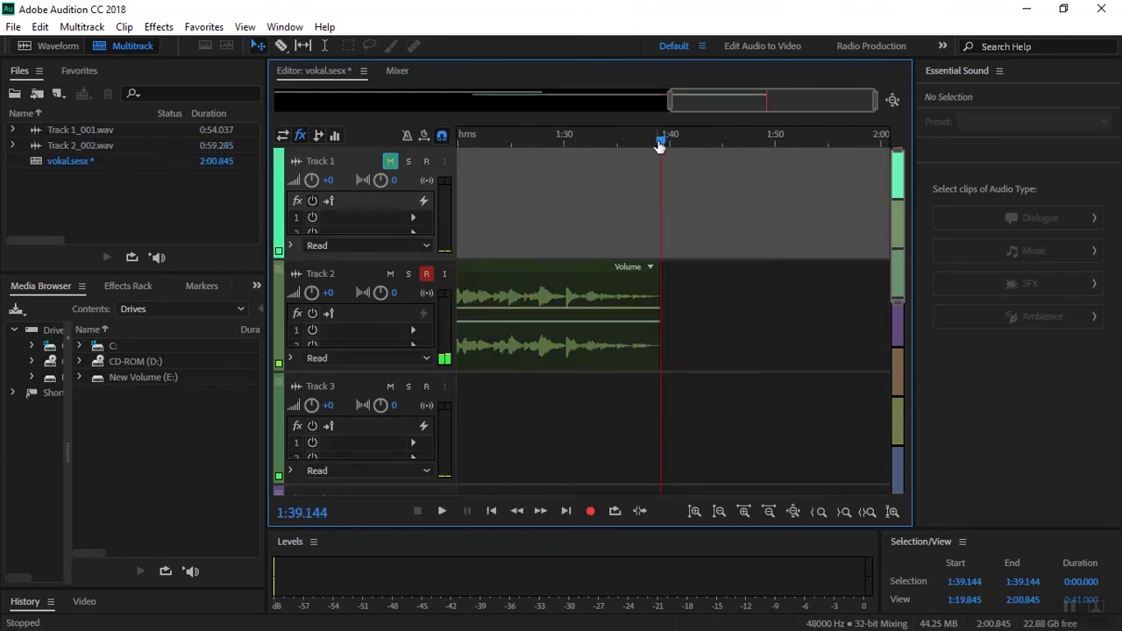
Step: Play back the Track 2 take from about 0:39, and unmute Track 1 during playback, leaving it disarmed
{"action": "left_click_drag", "start_coordinate": [661, 148], "coordinate": [458, 151]}
{"action": "left_click_drag", "start_coordinate": [631, 105], "coordinate": [549, 101]}
{"action": "left_click", "coordinate": [492, 143]}
{"action": "key", "text": "space"}
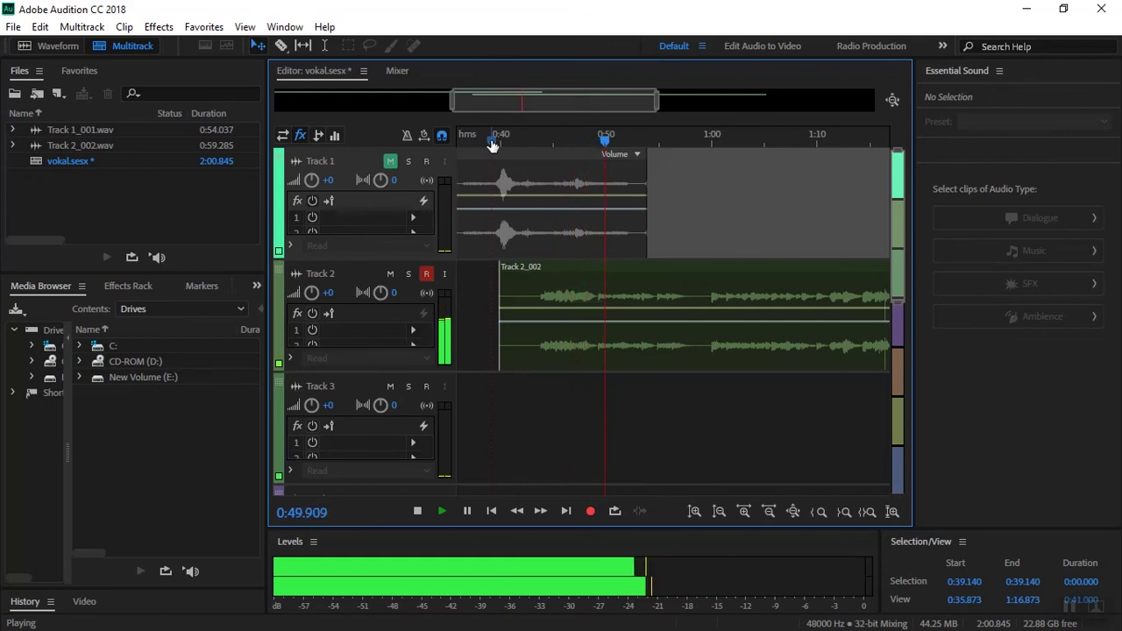
{"action": "left_click", "coordinate": [390, 162]}
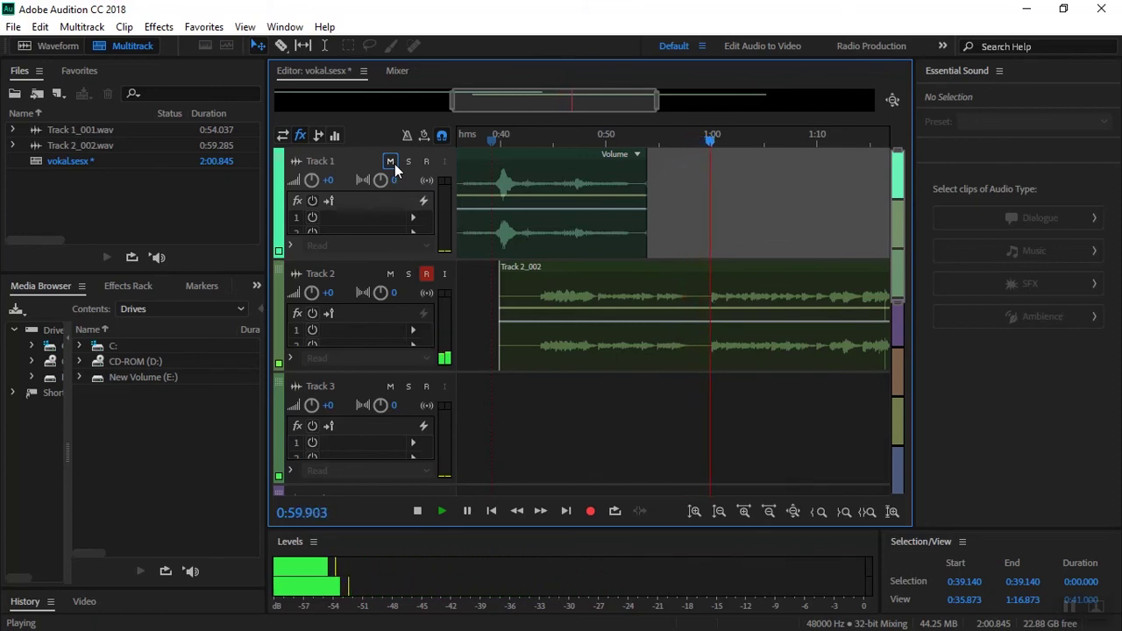
{"action": "left_click", "coordinate": [427, 161]}
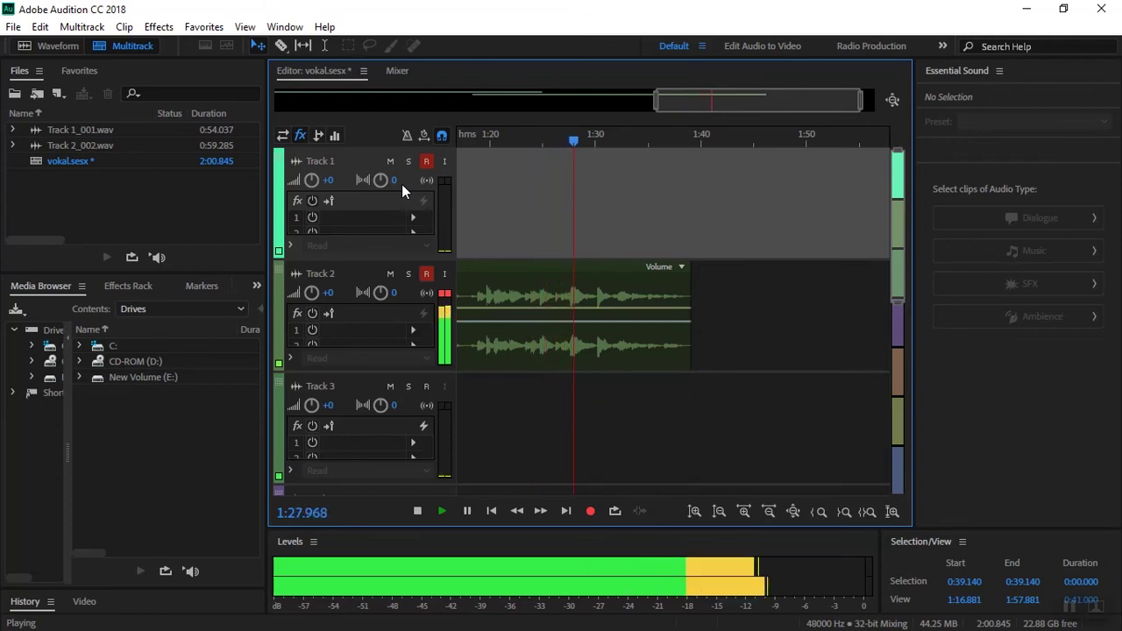
{"action": "left_click", "coordinate": [427, 162]}
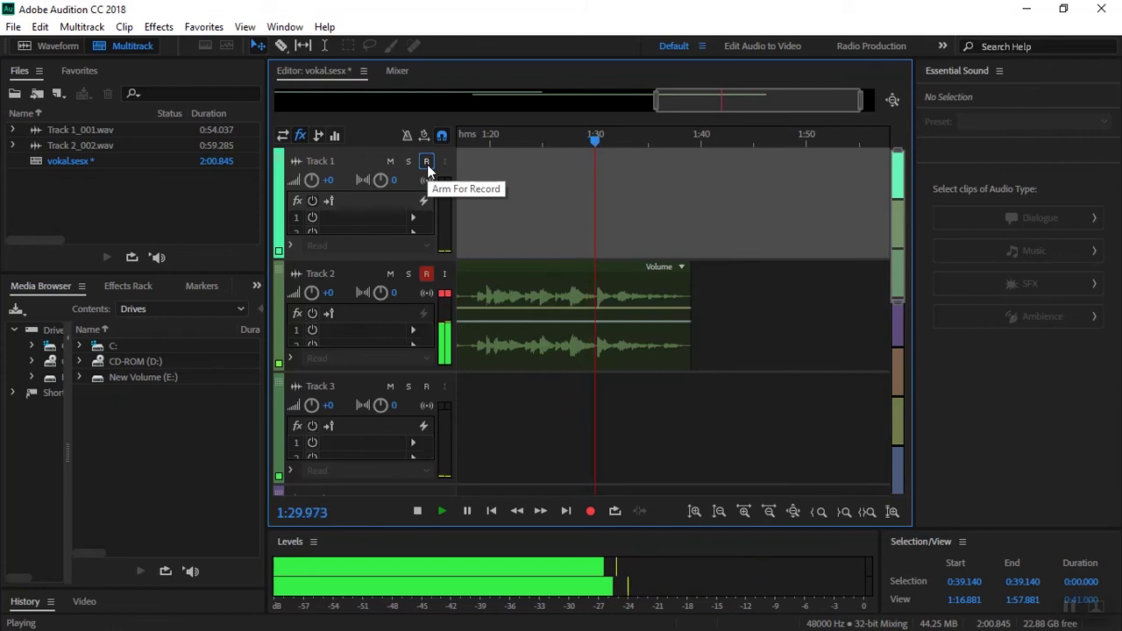